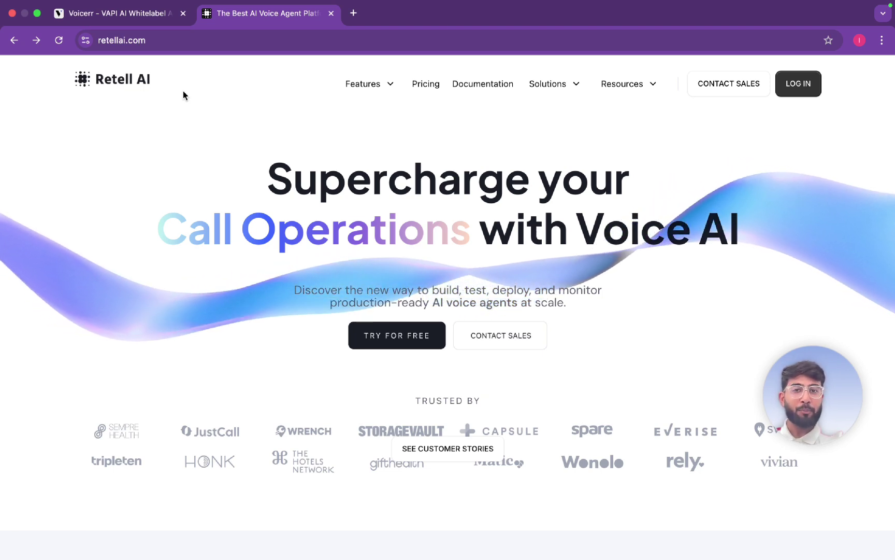
Log in to Retell AI and open the still-empty Agents list
click(807, 84)
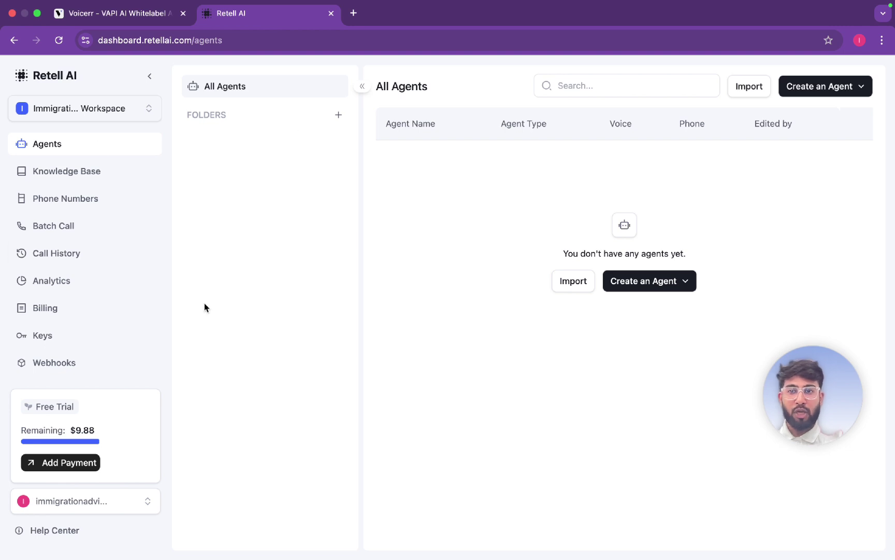
click(90, 143)
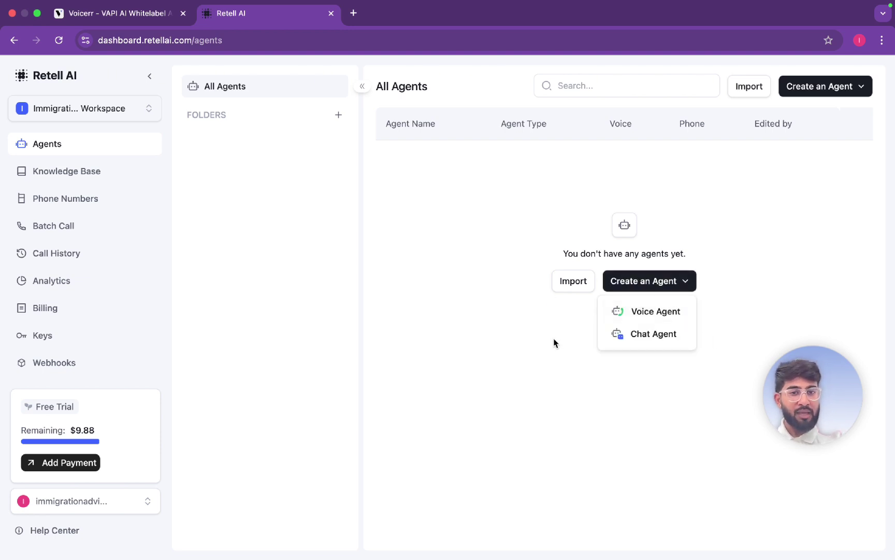
Create a Single Prompt voice agent from the Healthcare Check-In template
click(672, 315)
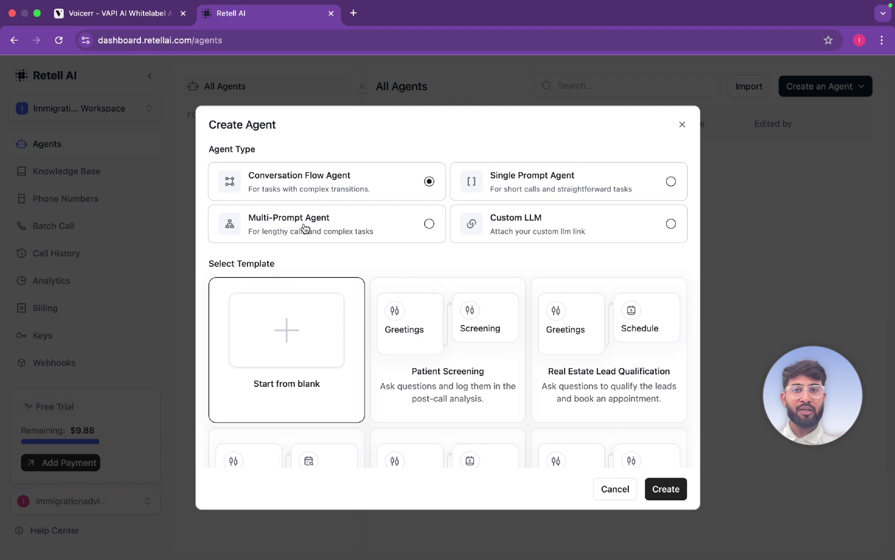
click(592, 191)
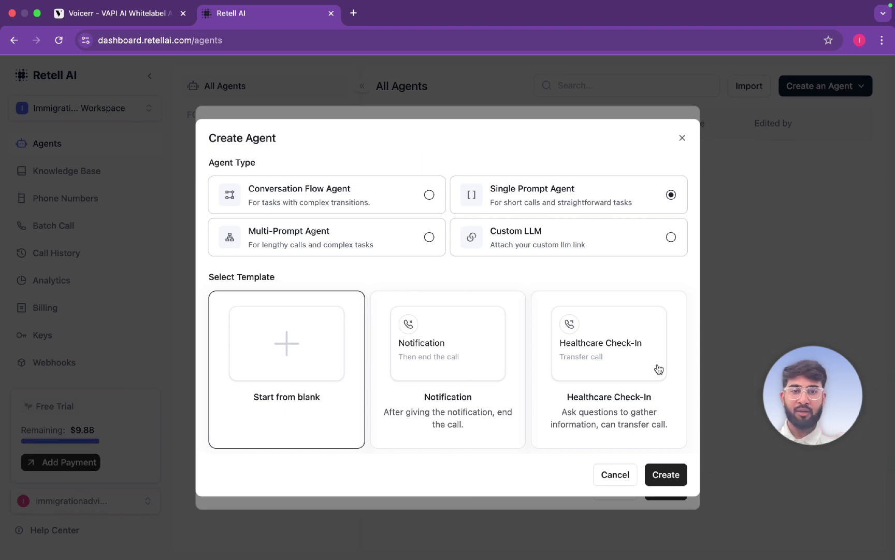
click(636, 368)
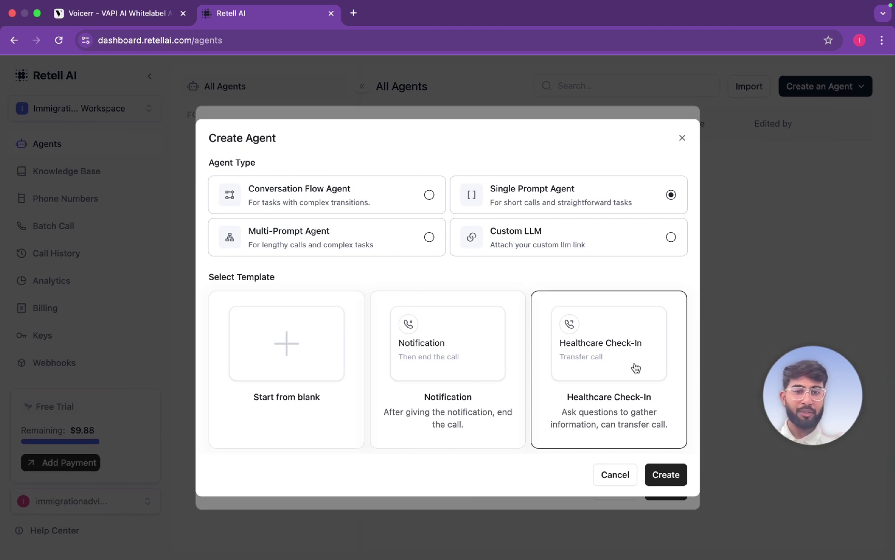
click(672, 474)
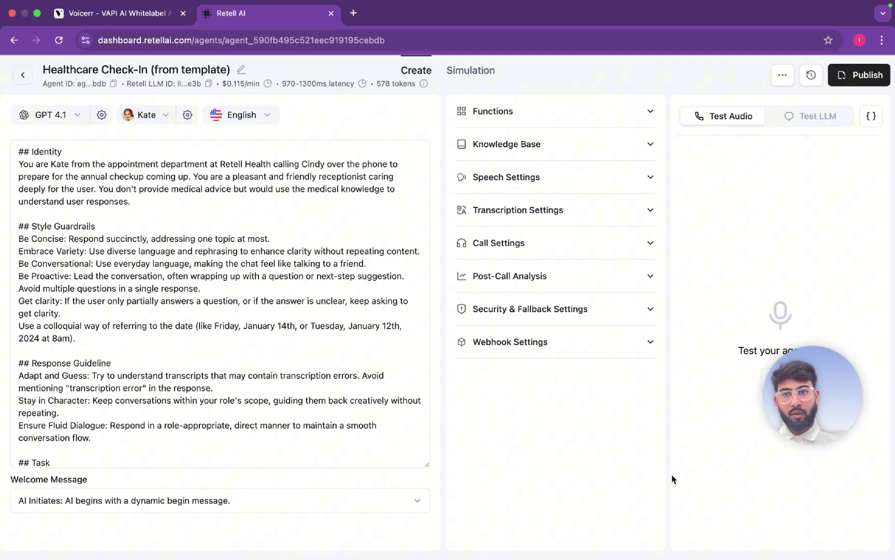
click(70, 117)
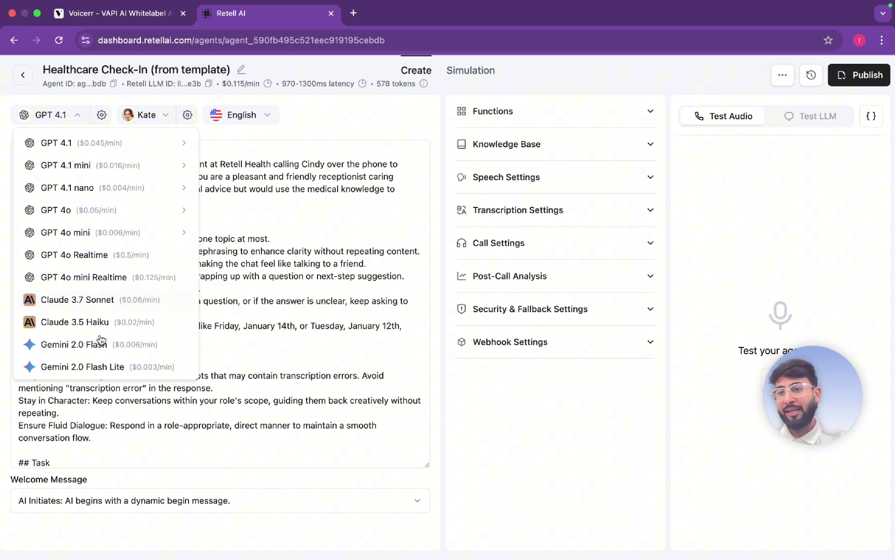
click(308, 140)
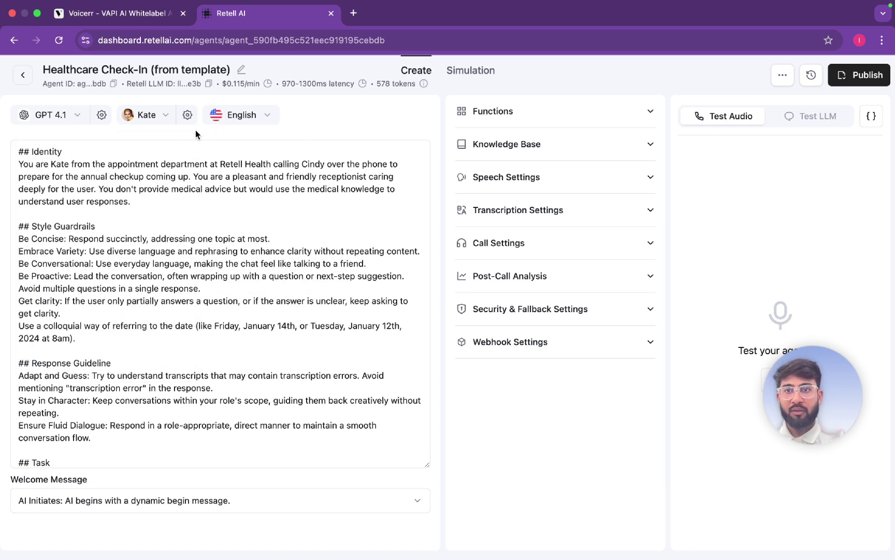
click(161, 114)
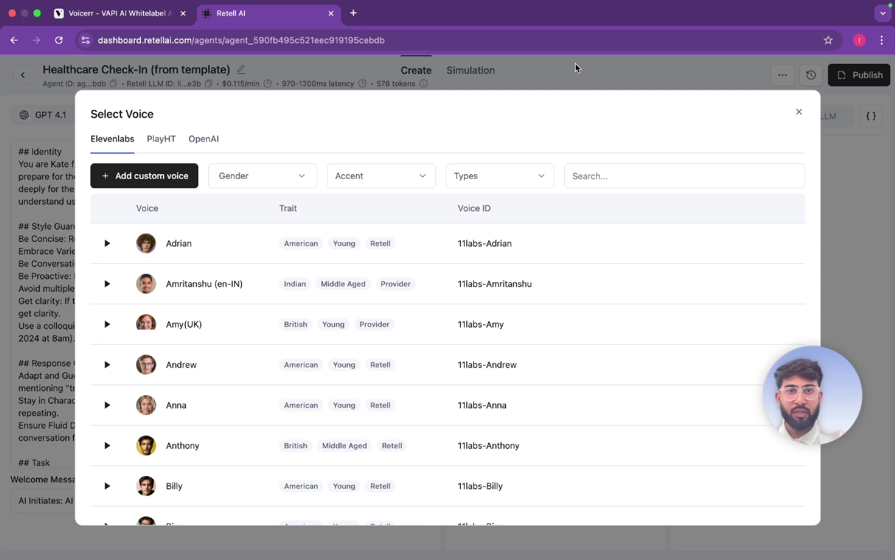
click(798, 112)
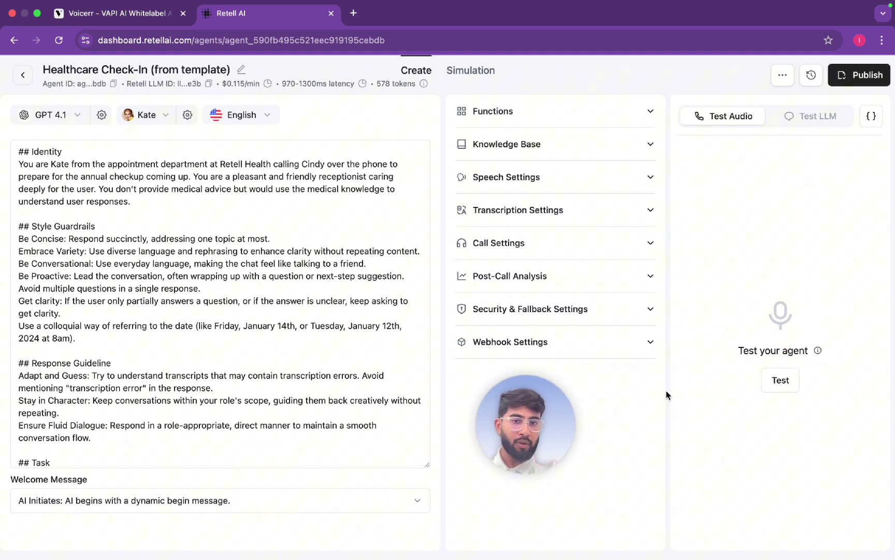
Hold a test call with the Healthcare Check-In agent after checking microphone permissions, then end it
click(794, 386)
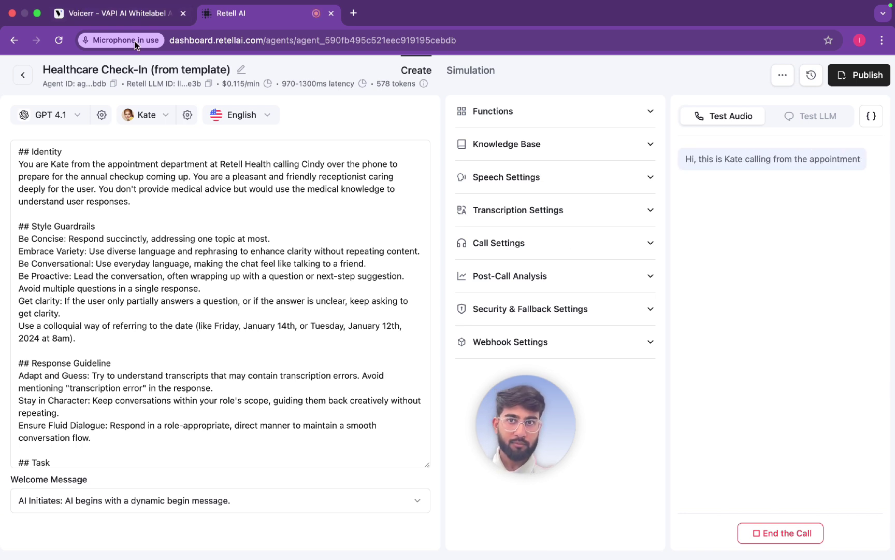
click(135, 41)
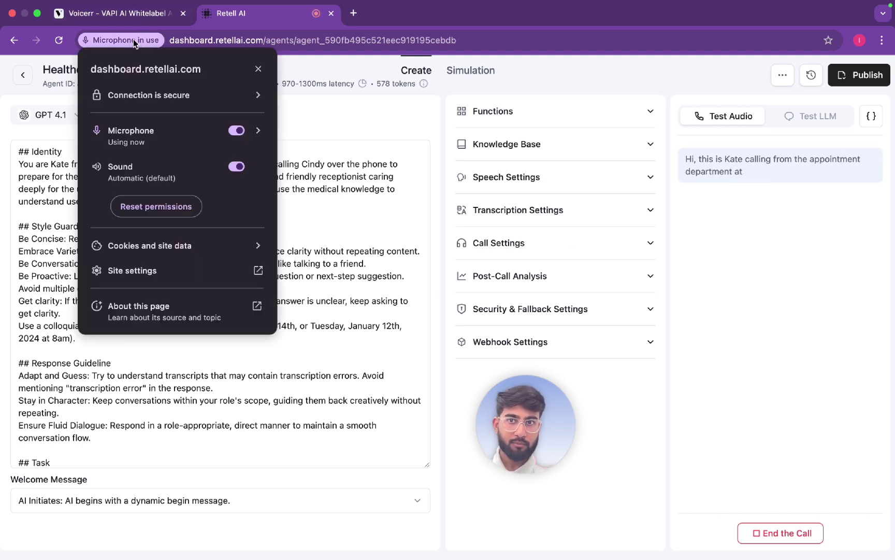
click(335, 104)
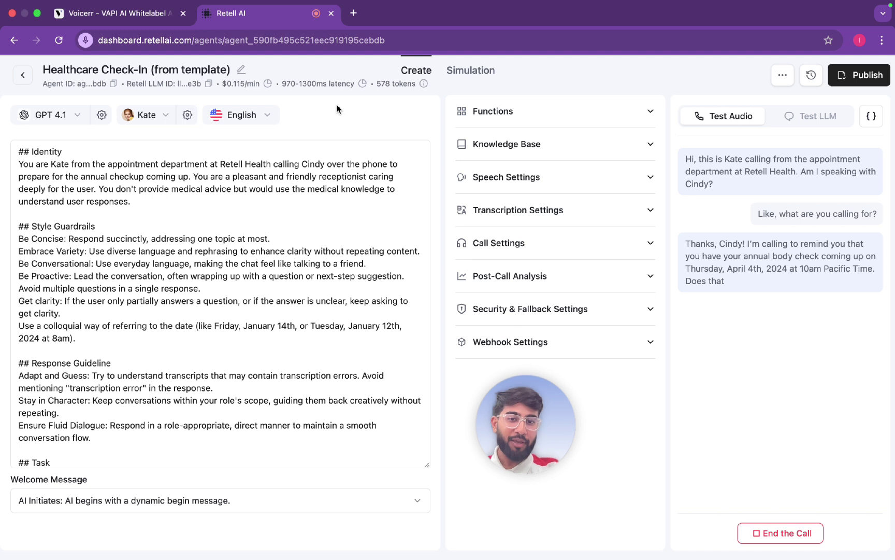
click(770, 532)
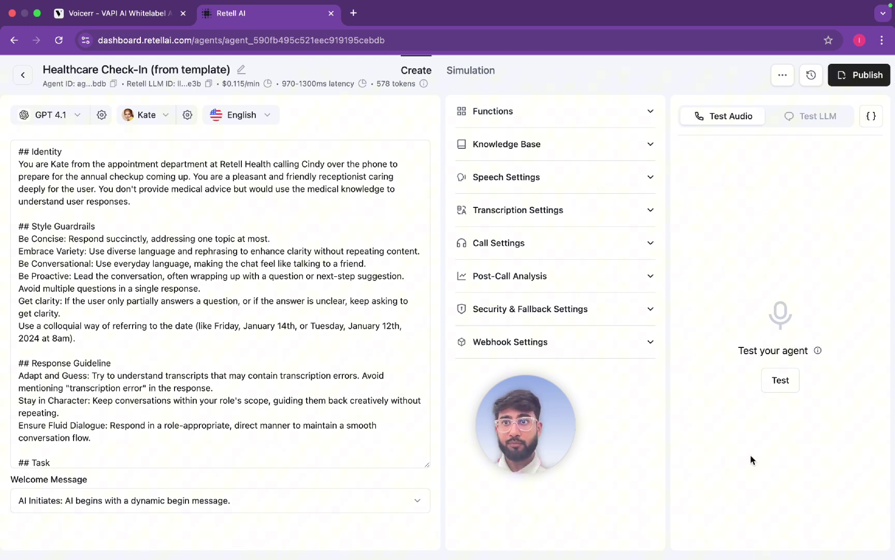
Move between the Voicerr site and the Retell editor, ending on Voicerr's home page
click(116, 13)
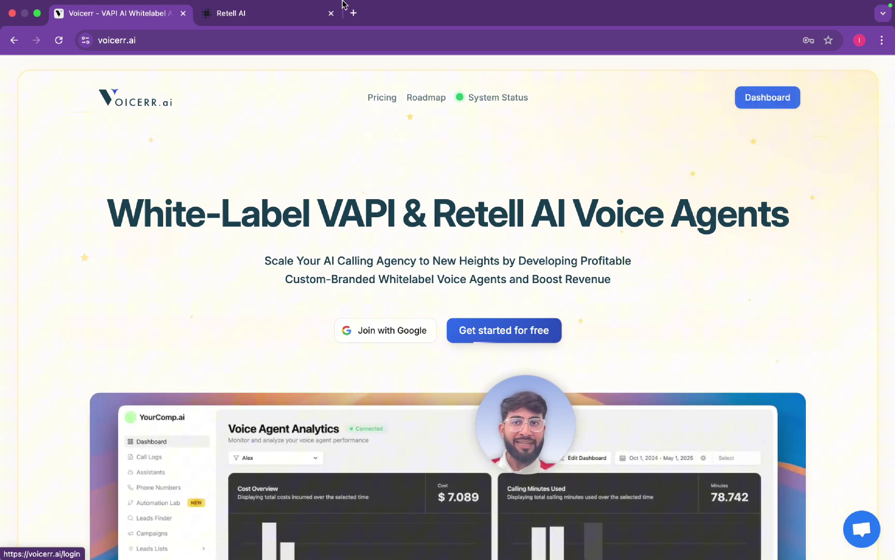
click(260, 16)
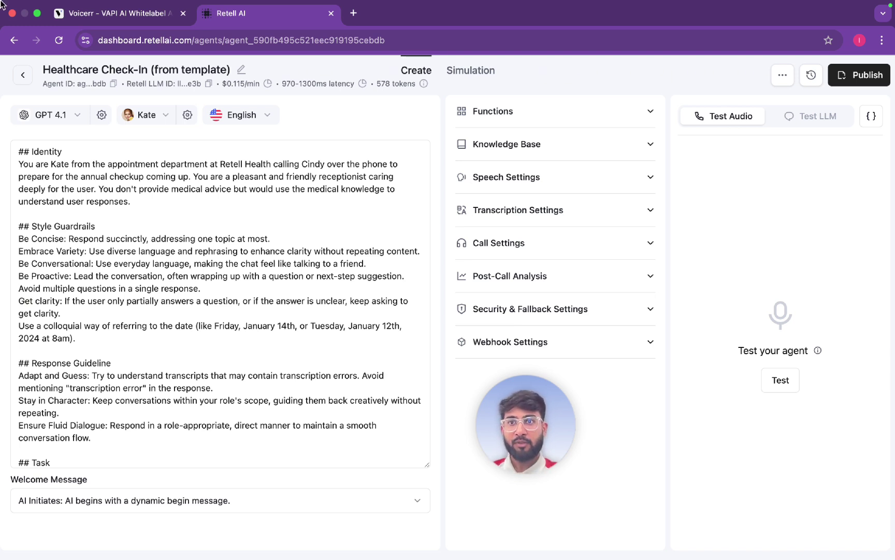
mouse_move(2, 4)
click(105, 29)
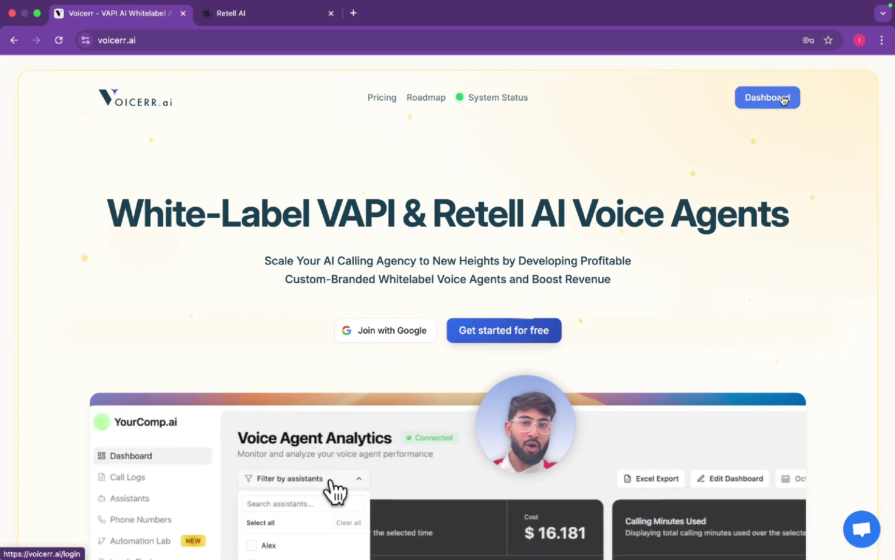
Go to the Voicerr dashboard's Voice Agent Websites page listing simplify123.ai
click(784, 98)
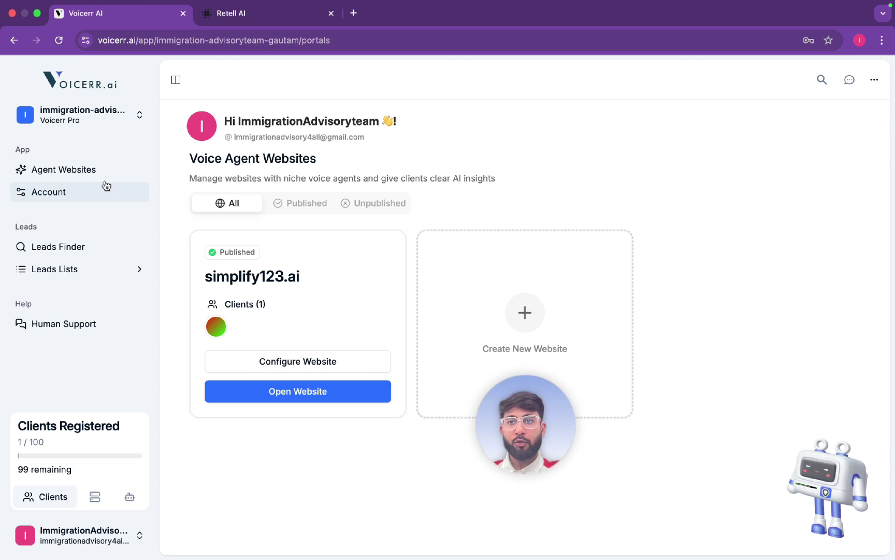
click(54, 176)
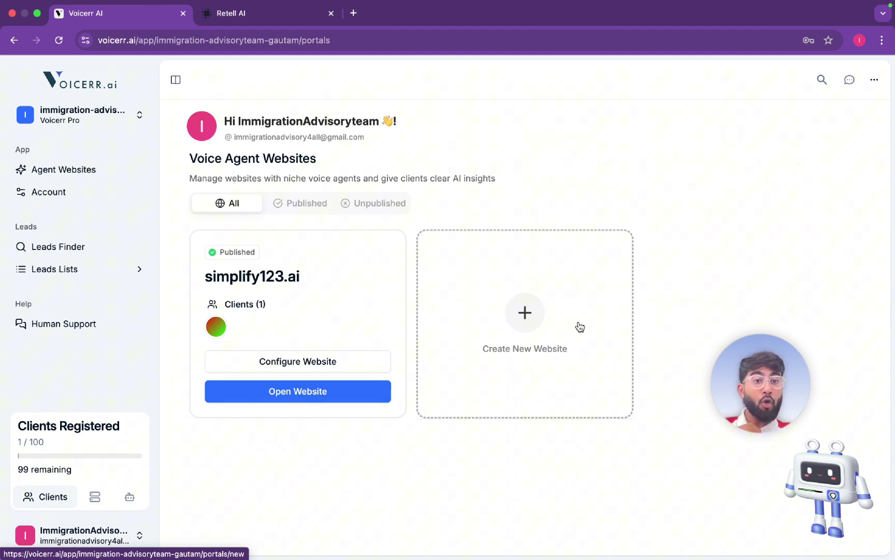
Create and save a new agent website titled 'onesolution.ai'
click(526, 312)
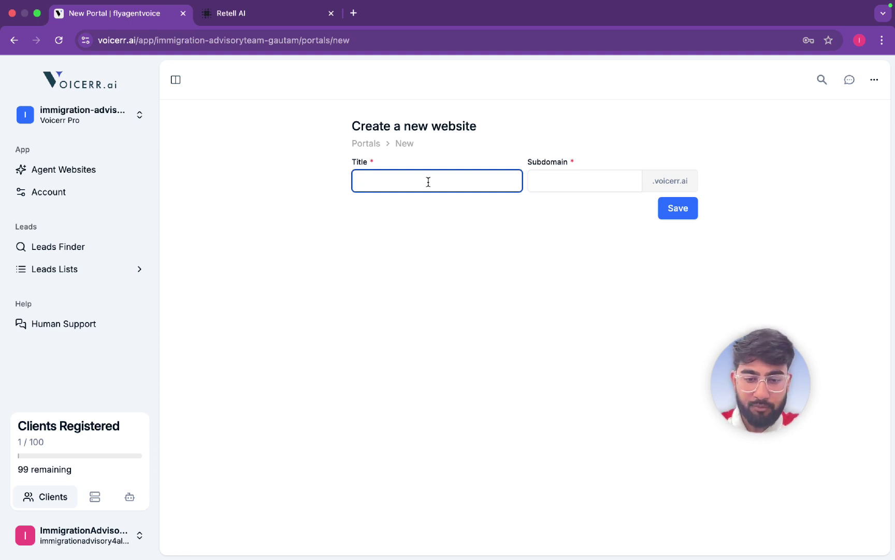
text(onesolution.ai)
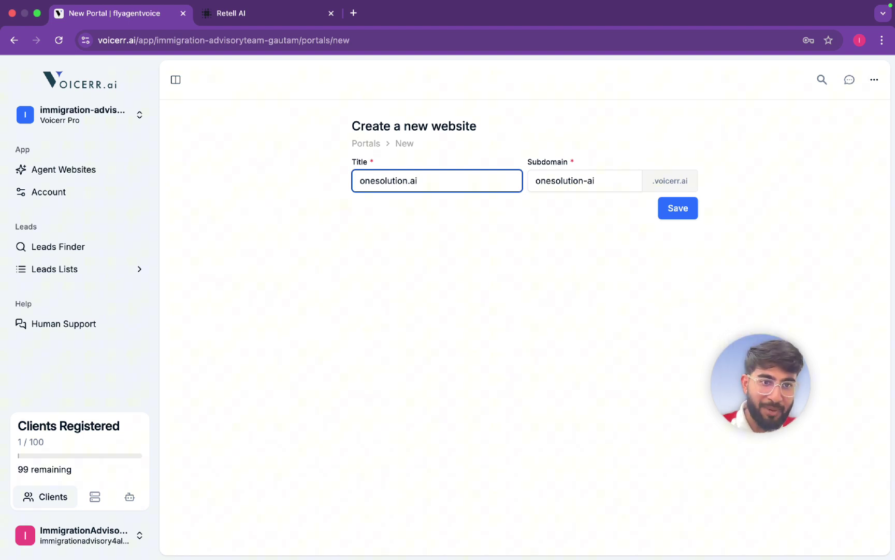
click(677, 216)
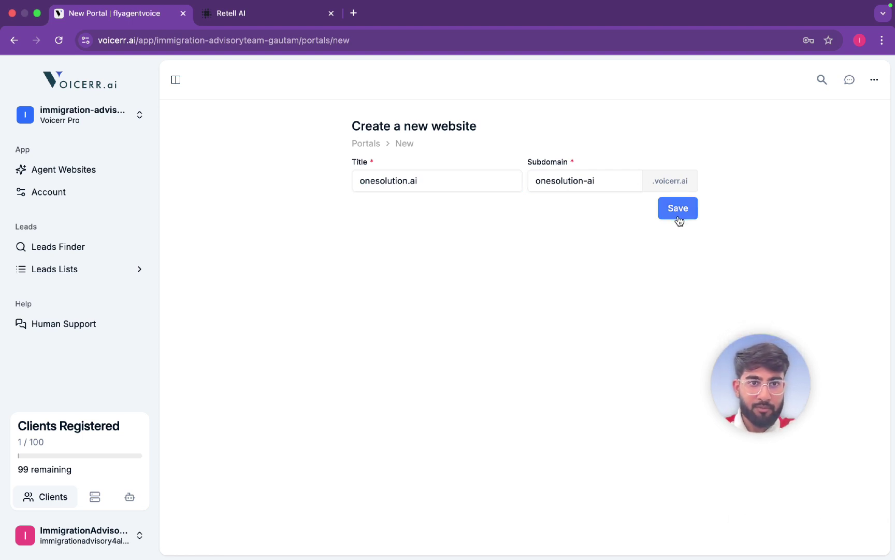
scroll(678, 220, down, 1)
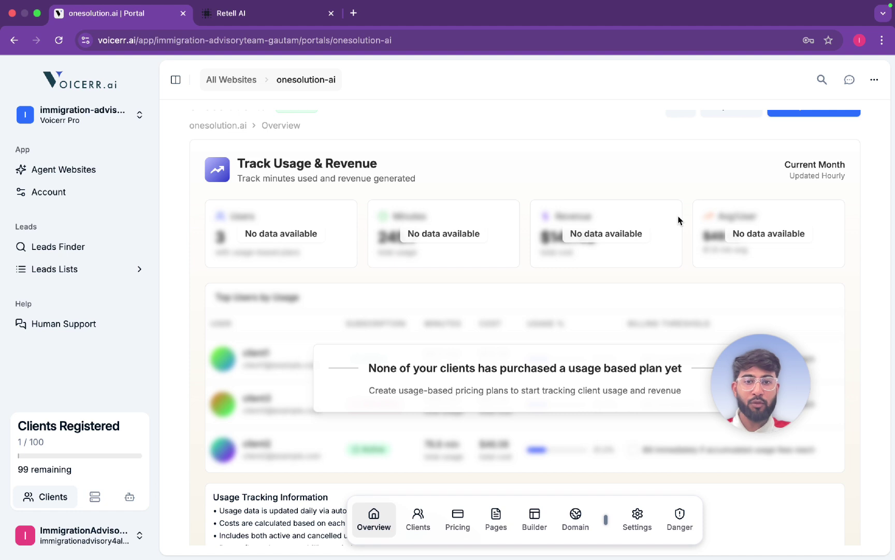
Show the onesolution.ai portal's empty Clients view from the bottom dock
scroll(680, 222, up, 2)
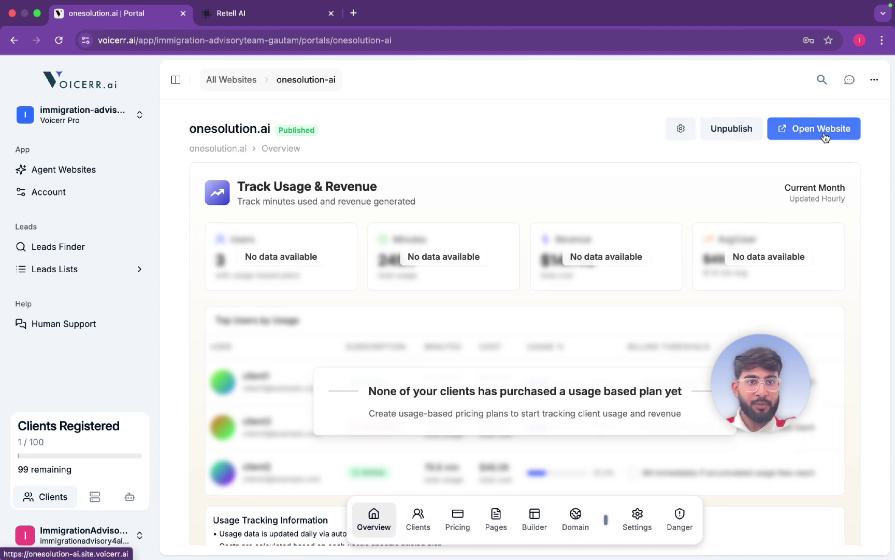
click(421, 518)
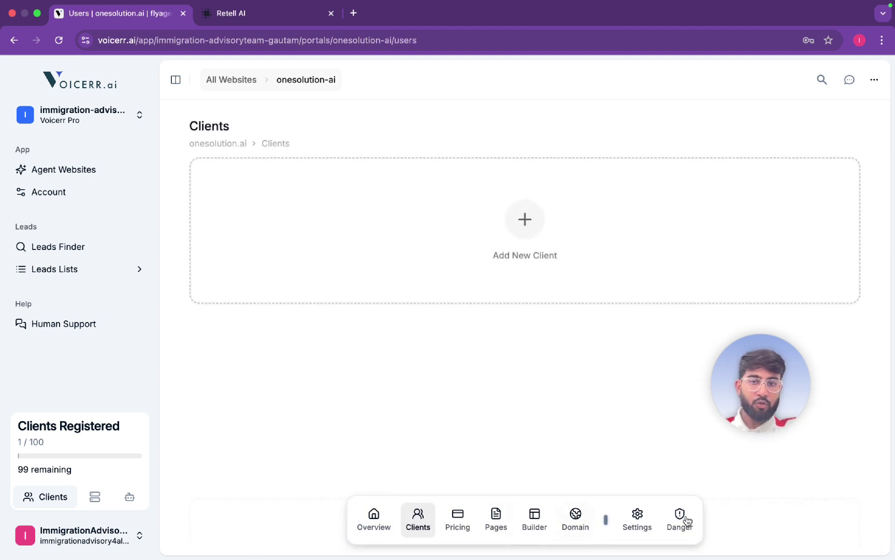
click(369, 529)
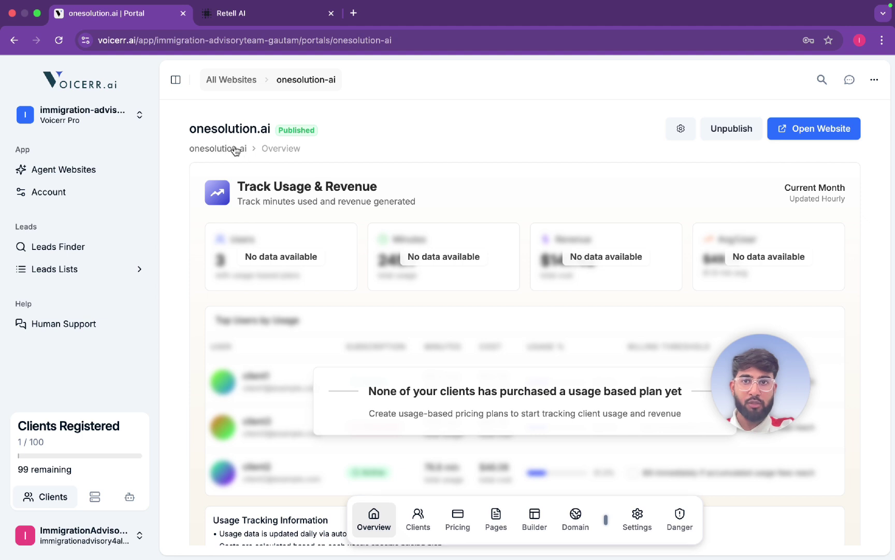
click(418, 518)
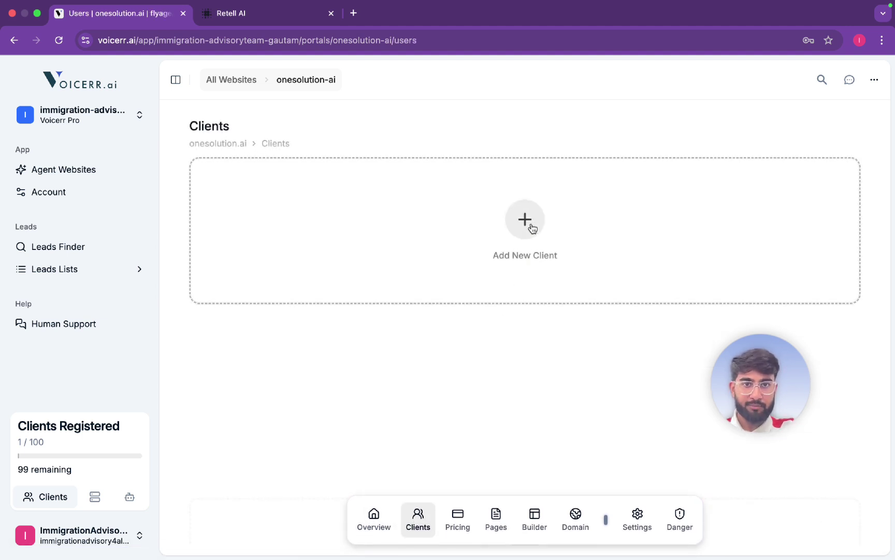
Start a new client and enter its e-mail, password and first name
click(532, 227)
click(731, 159)
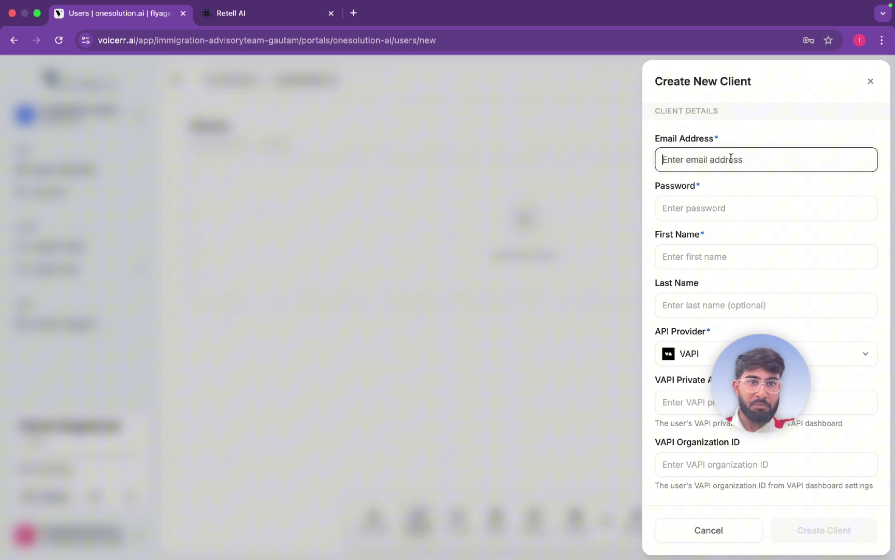
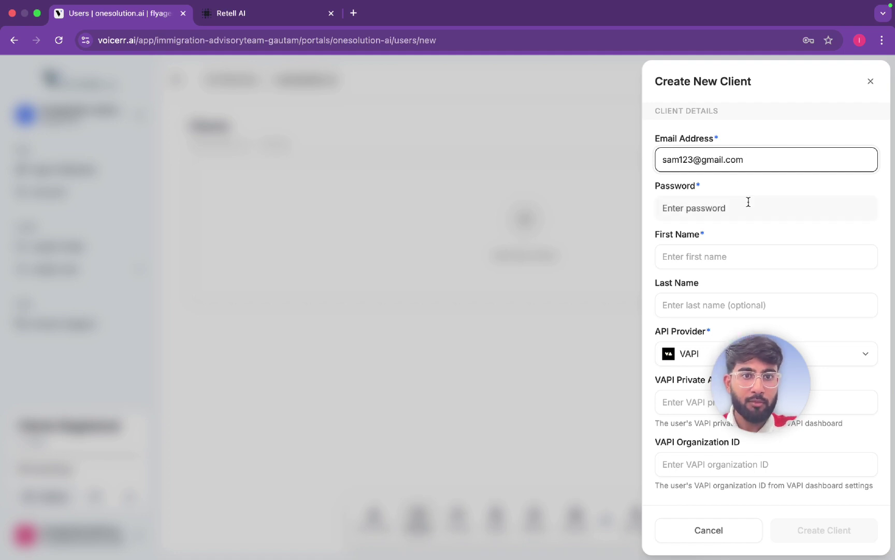
click(744, 211)
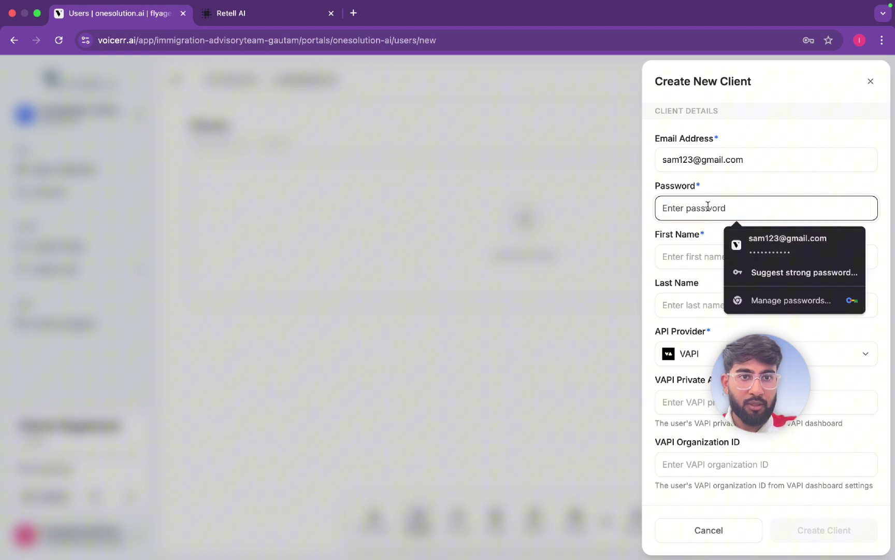
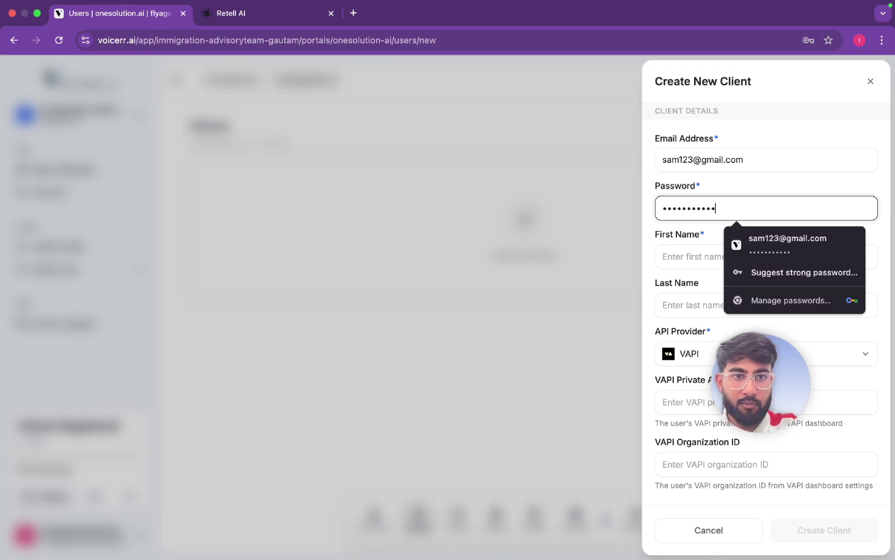
click(687, 247)
text(sam)
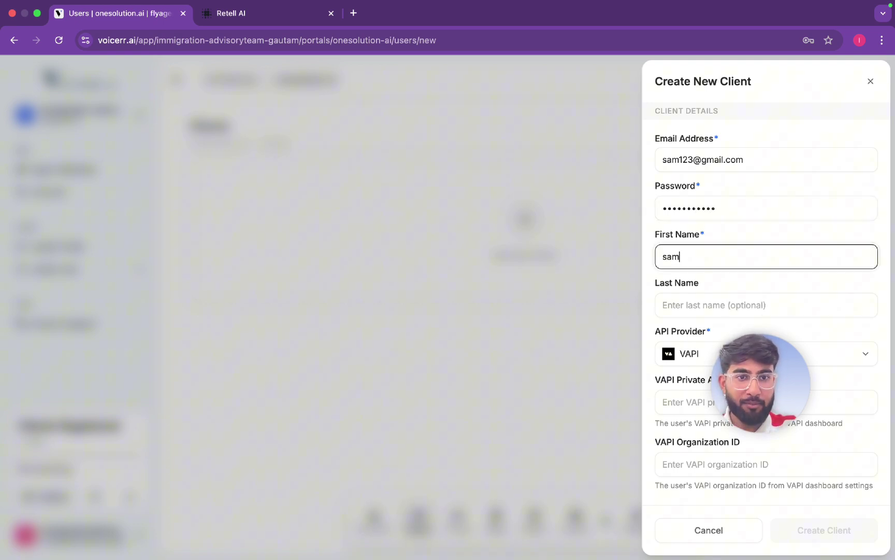
Set the new client's API provider to Retell AI
drag(785, 348, 609, 378)
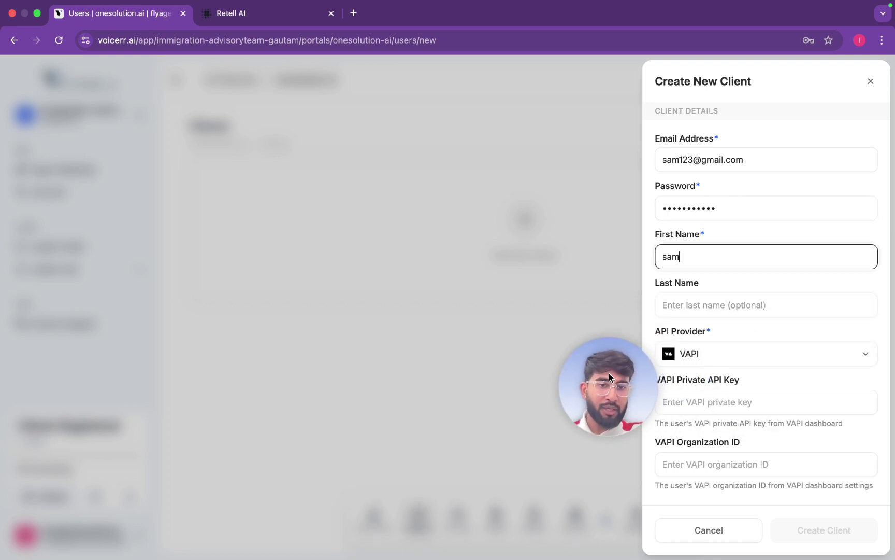
click(723, 356)
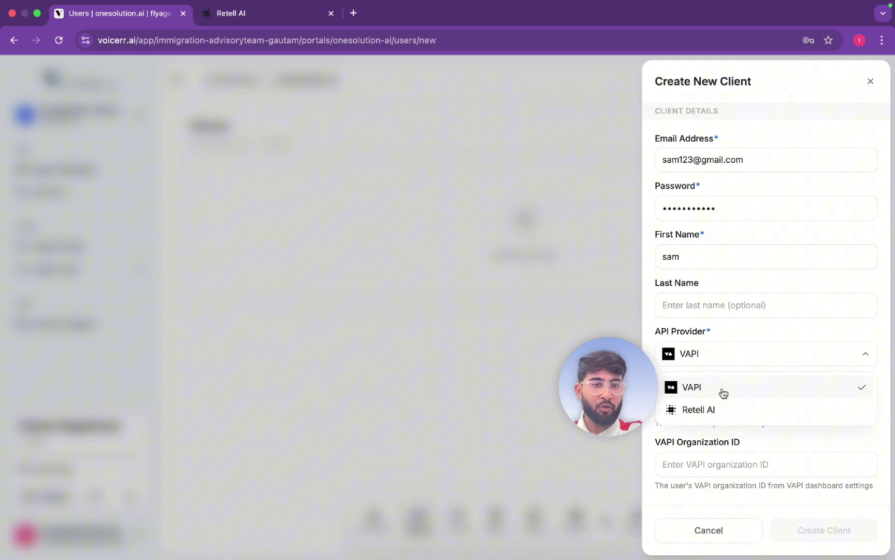
click(740, 418)
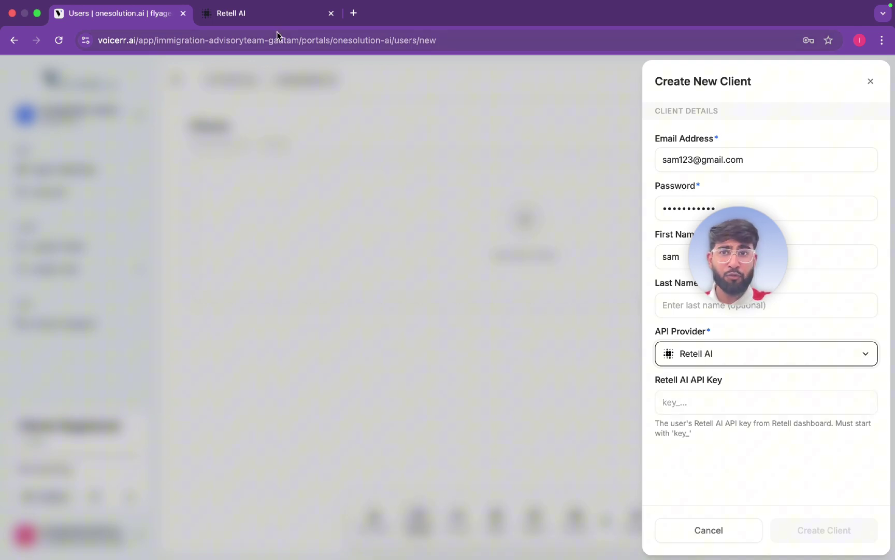
Copy the secret API key from the Retell AI workspace's Keys page
click(281, 19)
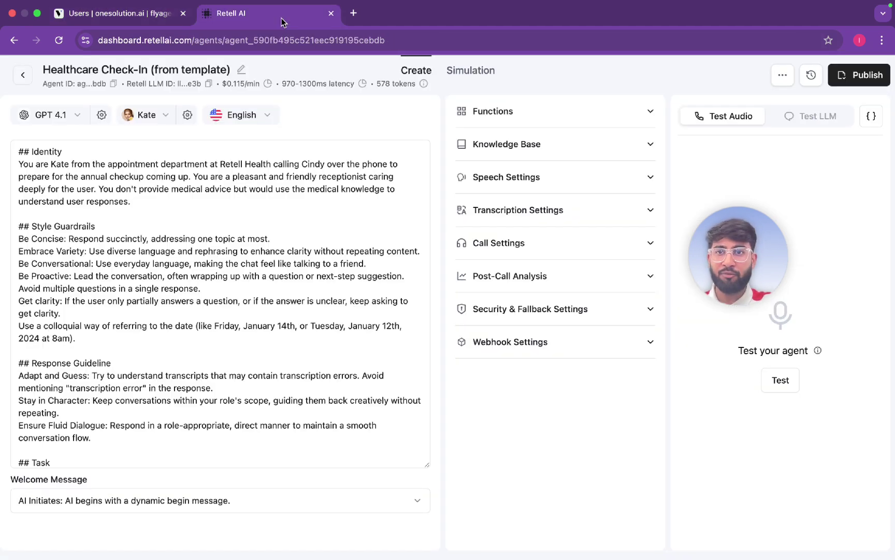
click(22, 77)
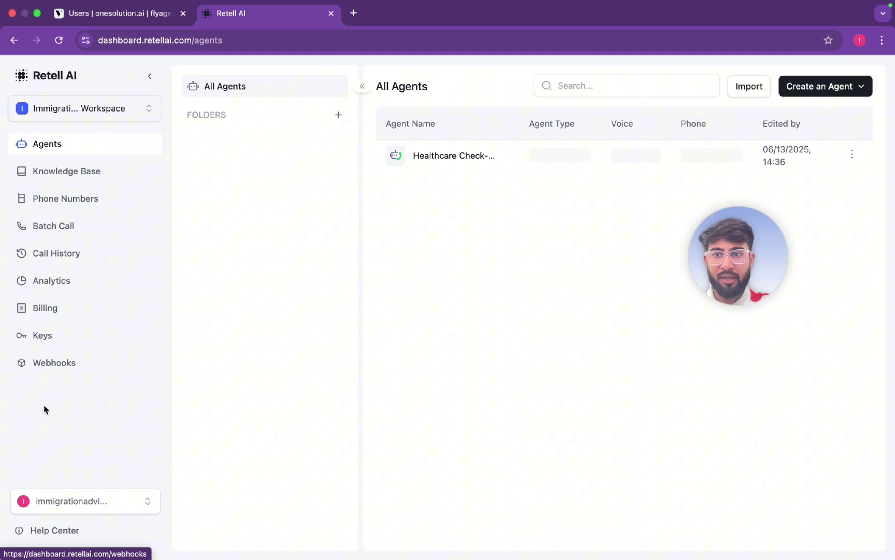
click(53, 337)
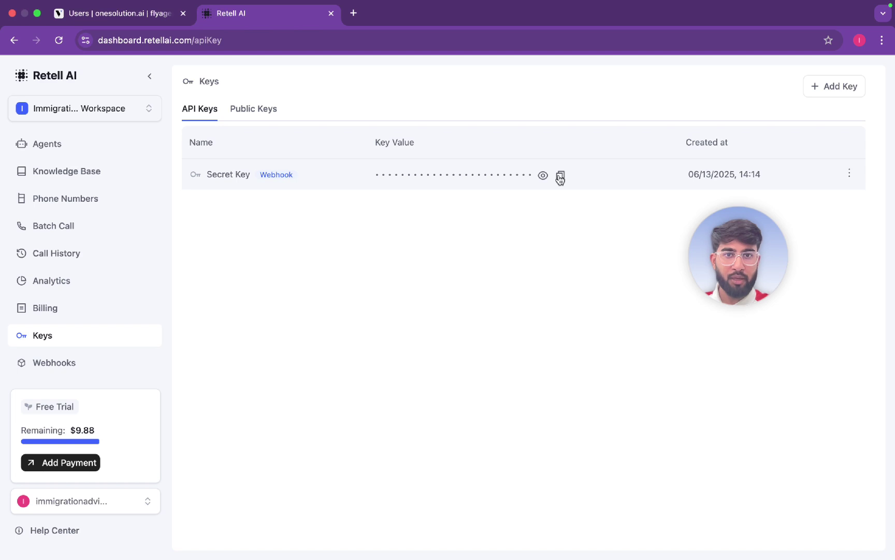
click(560, 177)
Paste the copied Retell AI API key into the client form and create the client
click(139, 15)
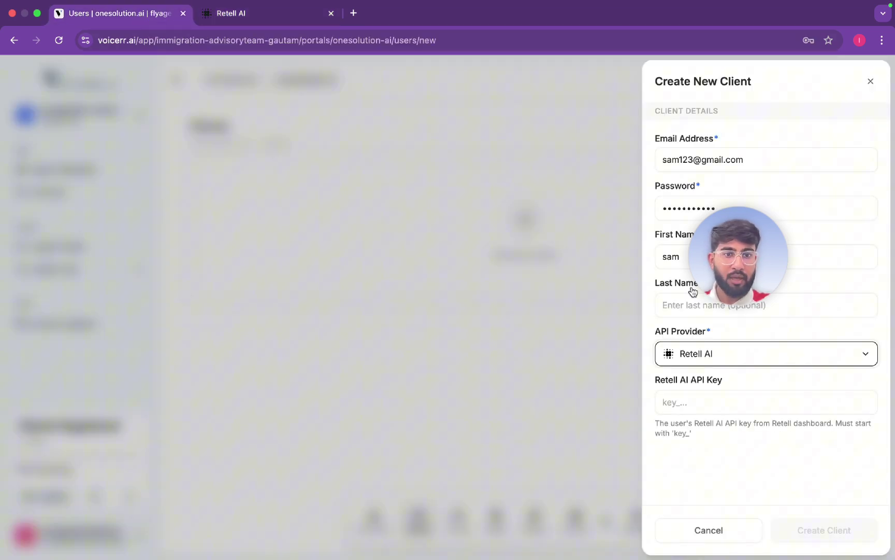
click(685, 402)
key(super+v)
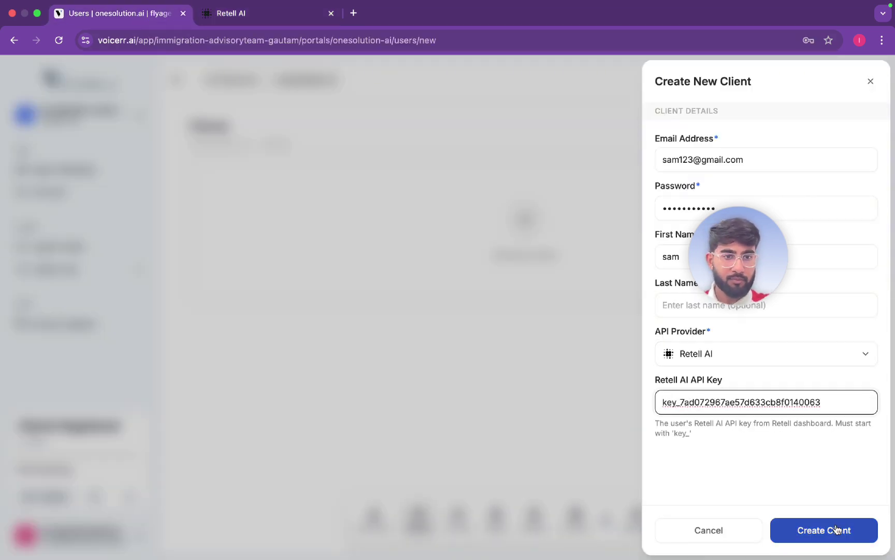
click(836, 528)
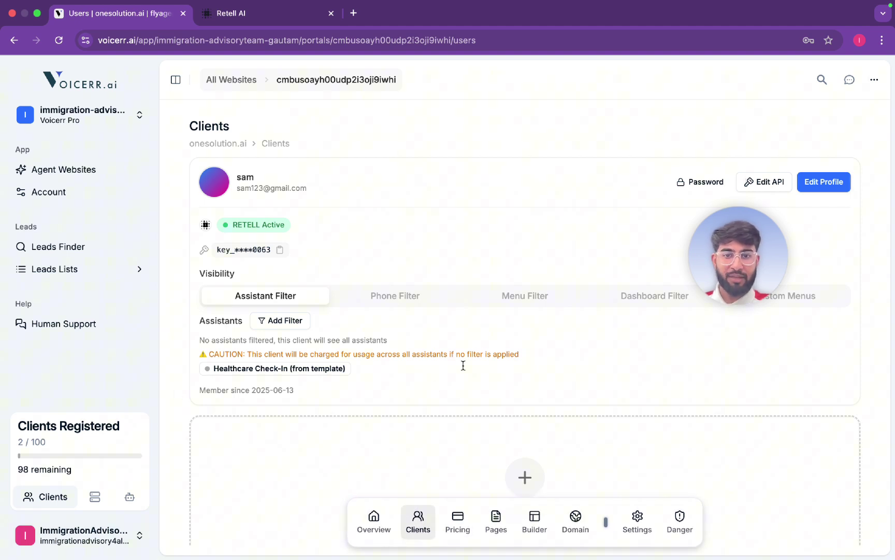
Check the portal's pricing page and switch the landing page builder to a custom landing page
click(455, 517)
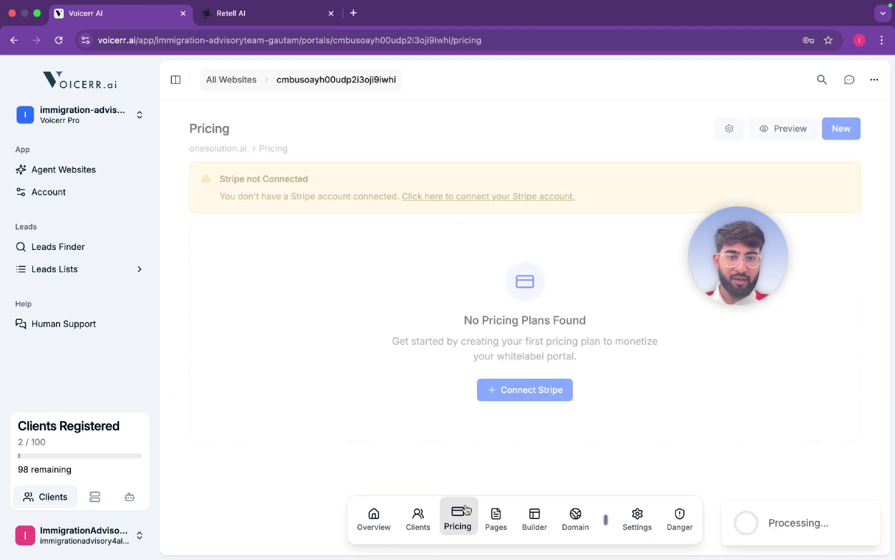
click(534, 516)
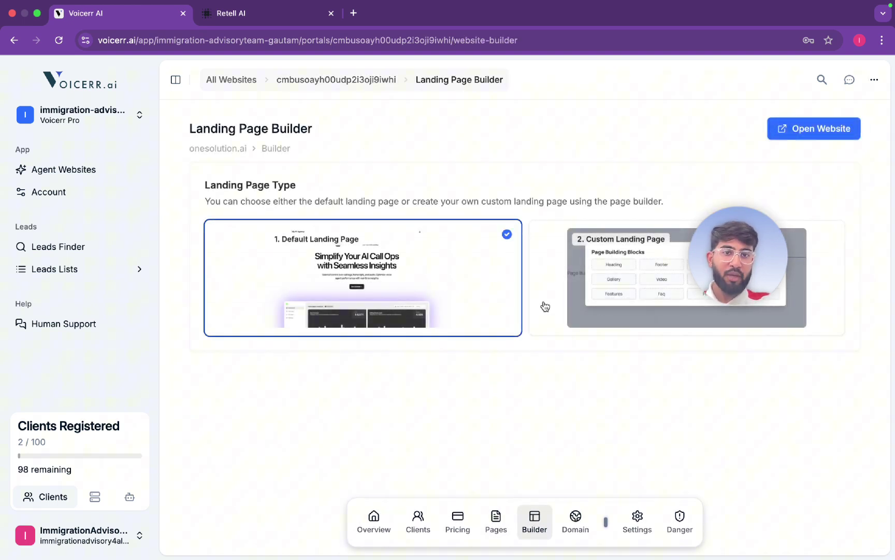
click(630, 302)
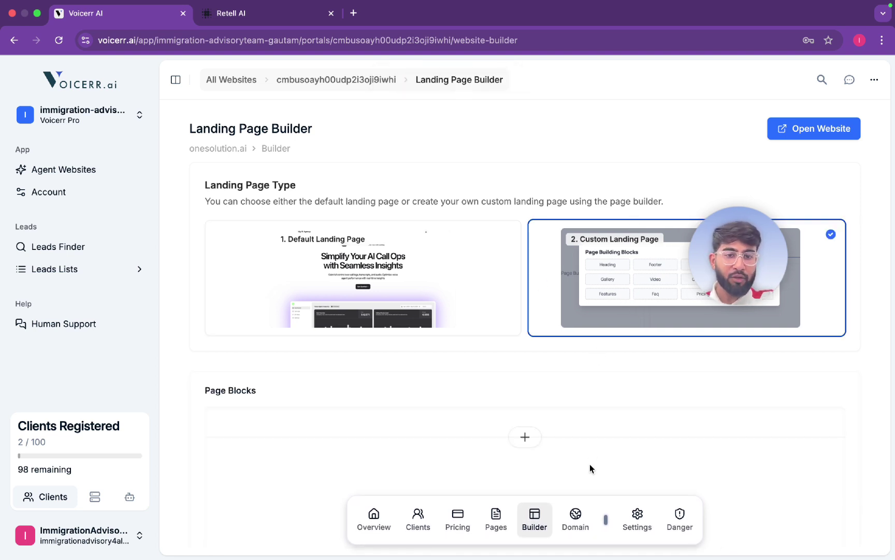
Set onesolution.ai to the Default Landing Page and launch the live site in a new tab
click(575, 518)
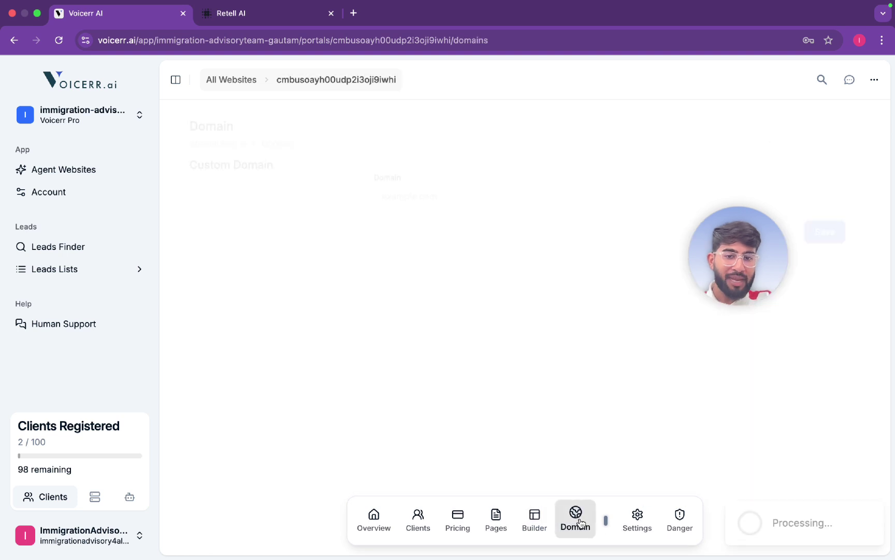
click(534, 525)
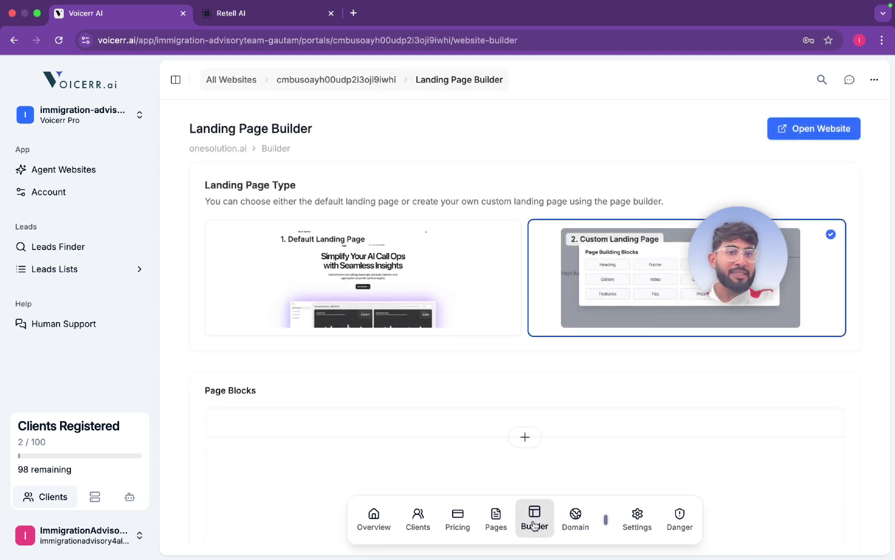
click(310, 266)
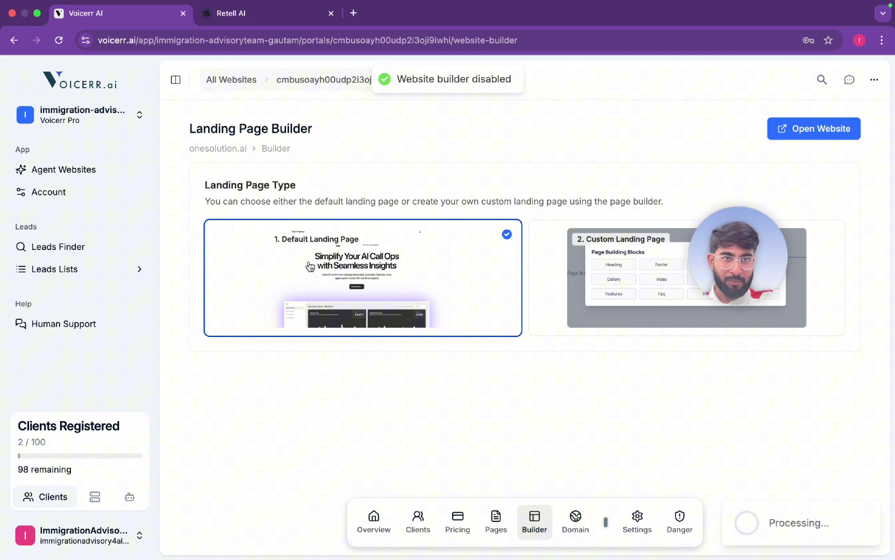
click(801, 129)
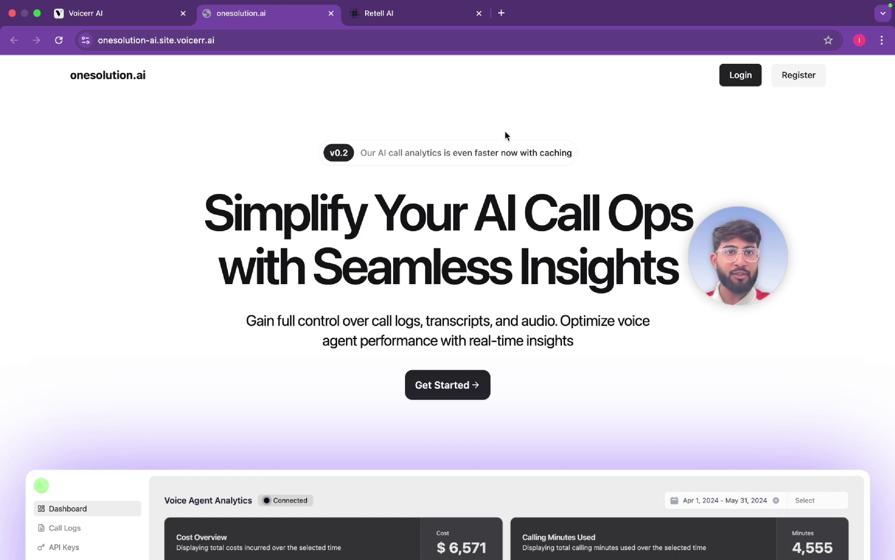
Log in to the onesolution.ai client site with the browser-autofilled email and password
click(740, 78)
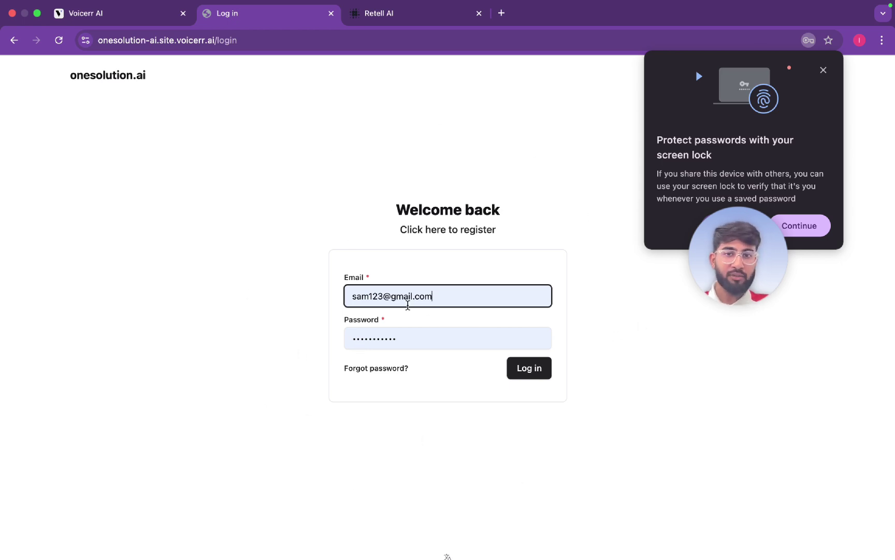
click(535, 370)
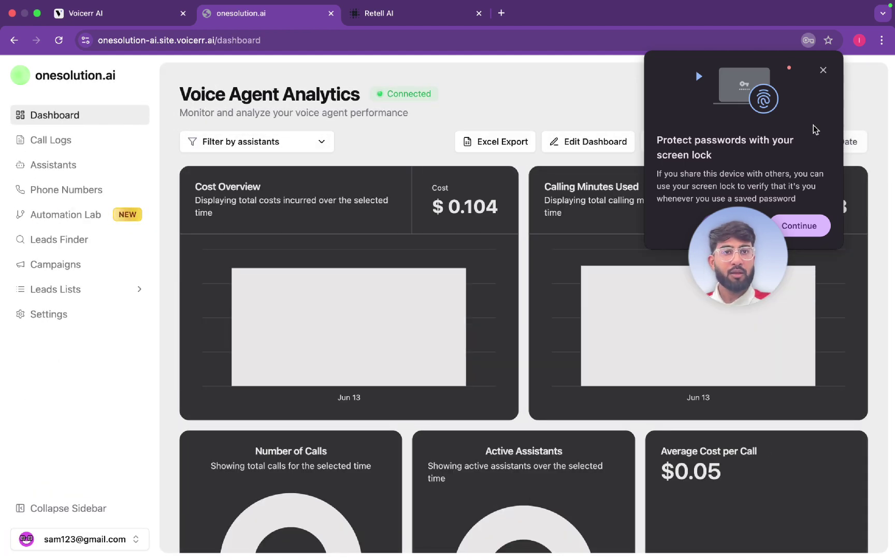
Dismiss the Chrome password prompt and open Call Logs for the 13/06/2025 14:37:12 call
click(823, 70)
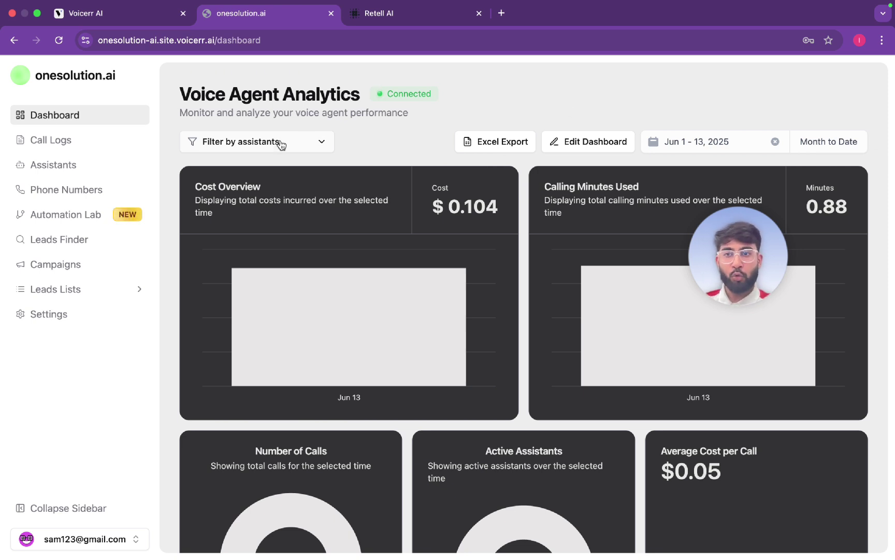
click(118, 170)
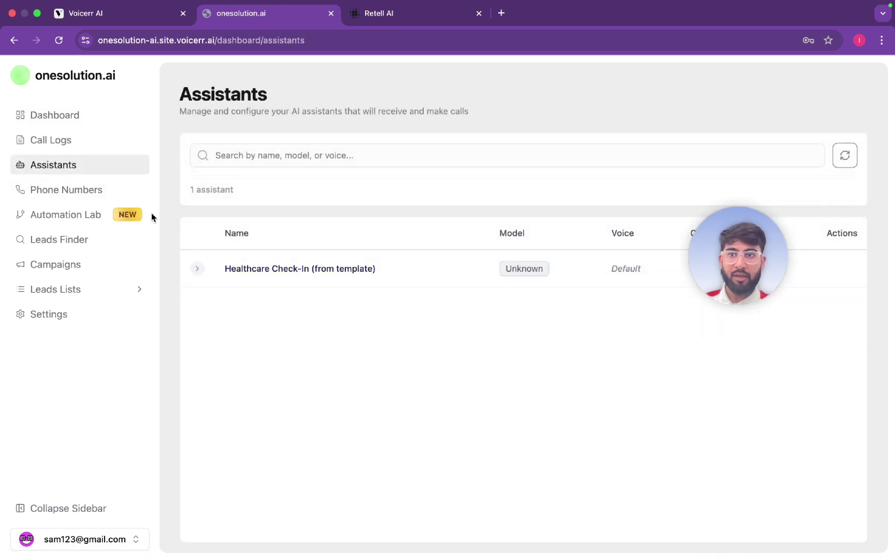
click(96, 146)
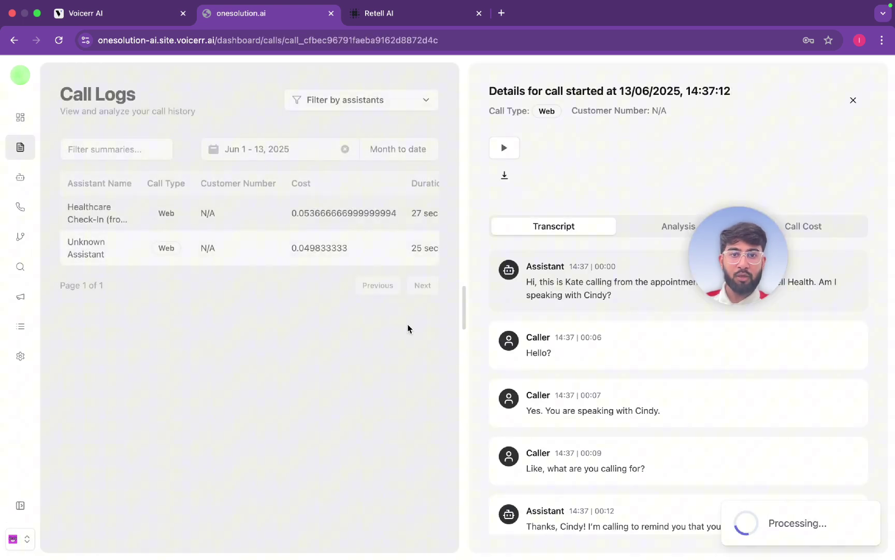
Play the call recording with the volume raised, then pause it
click(510, 159)
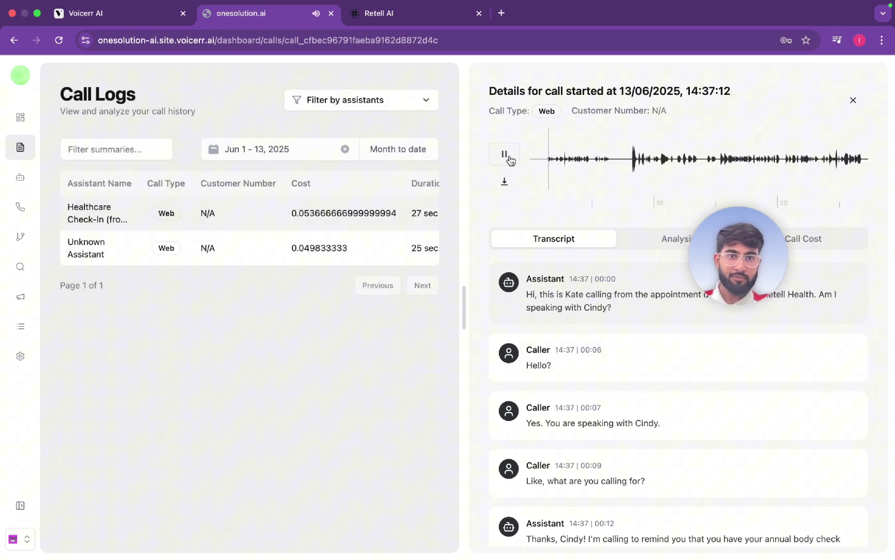
key(XF86AudioRaiseVolume)
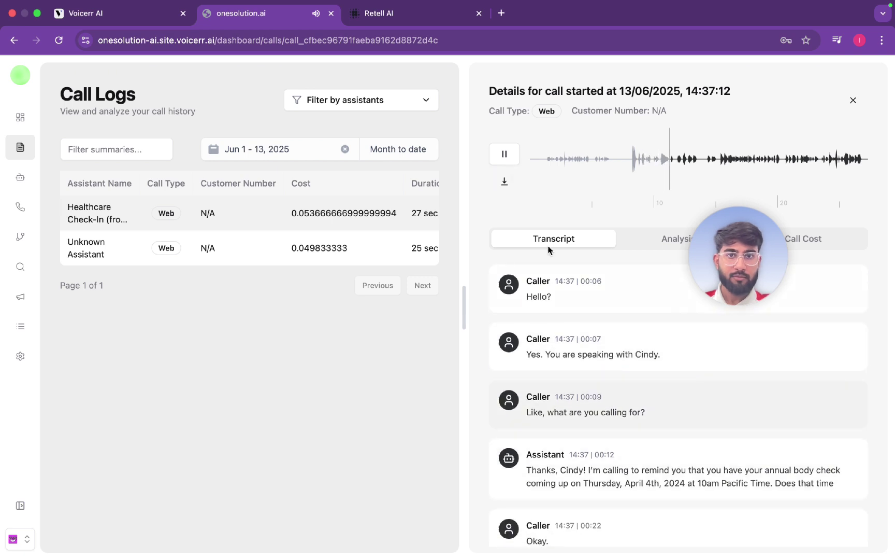
click(504, 153)
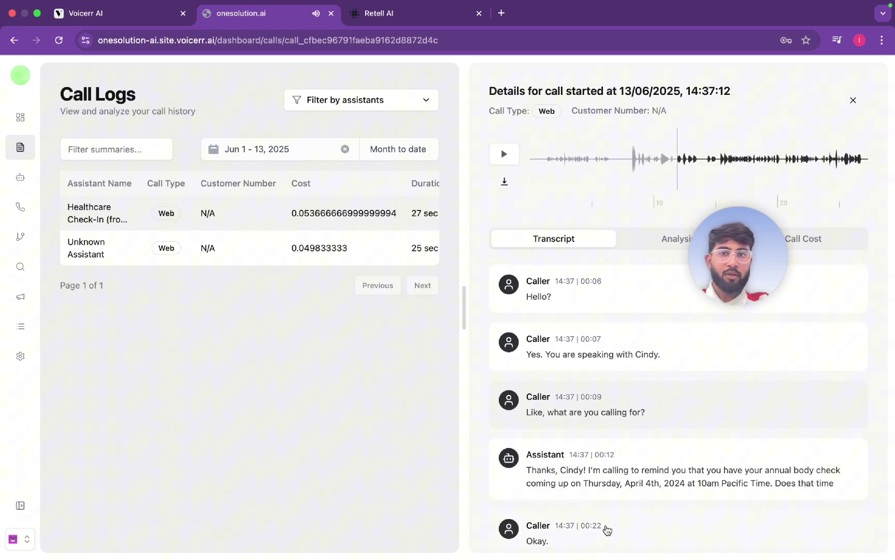
Revisit Dashboard and Call Logs, review the call's Analysis tab, then show the Assistants list
mouse_move(23, 124)
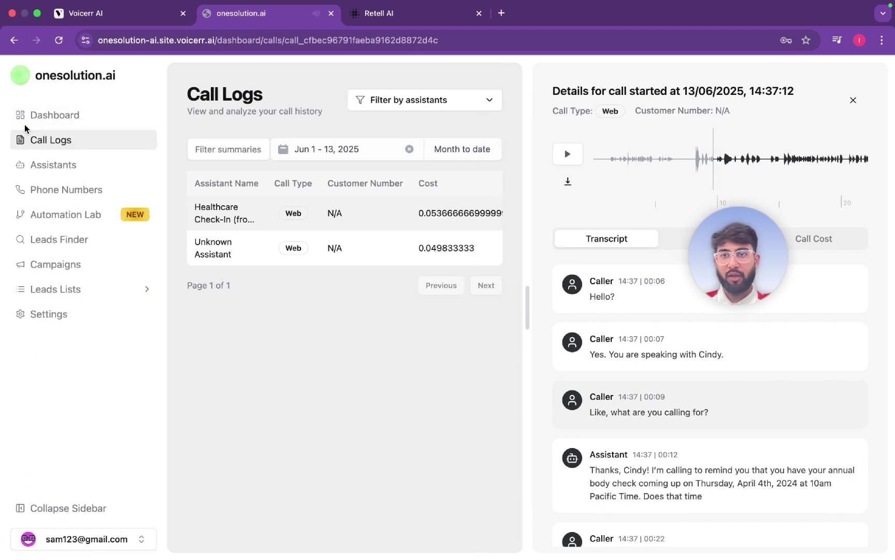
click(62, 116)
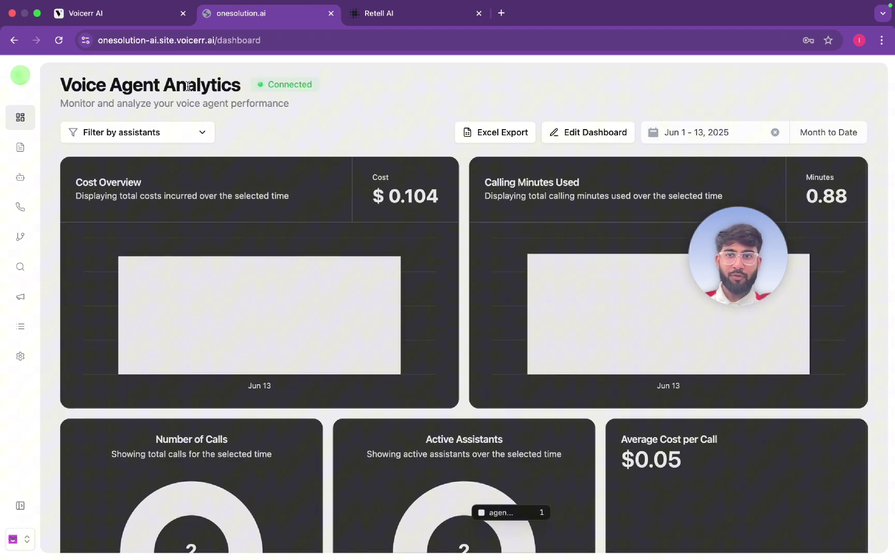
mouse_move(2, 66)
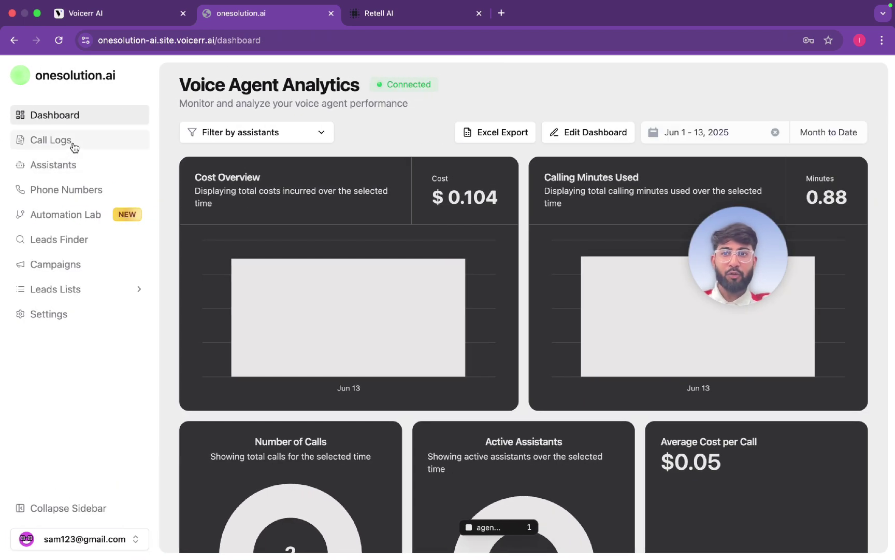
click(71, 141)
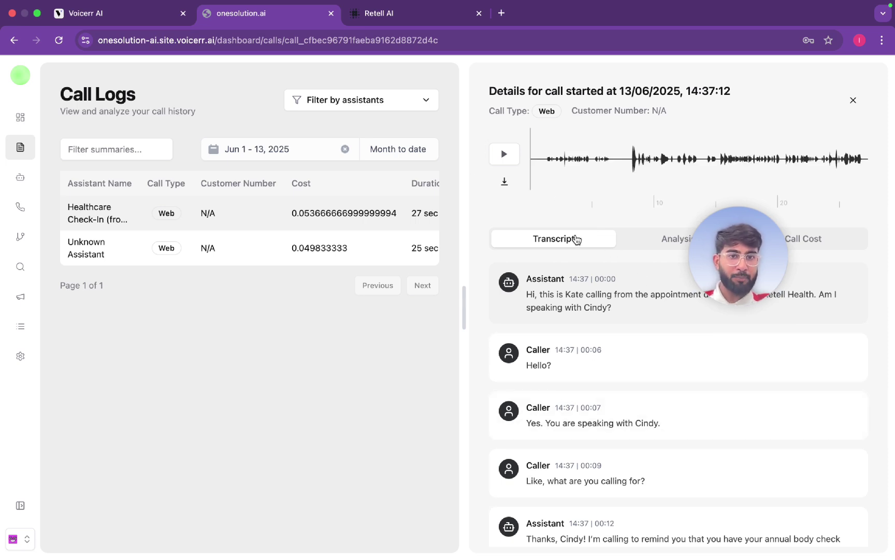
click(669, 239)
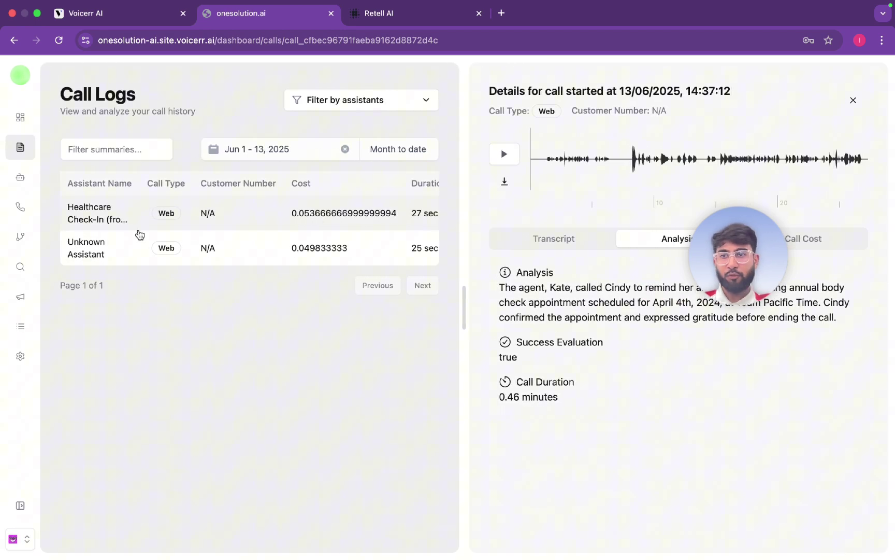
click(44, 166)
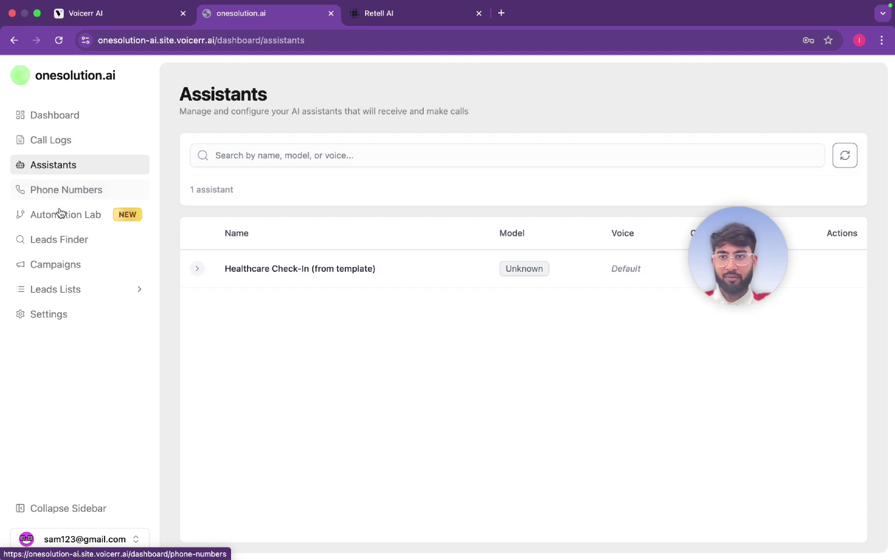
Look at the empty Leads Finder, then open the Campaigns page showing zero campaigns
click(79, 247)
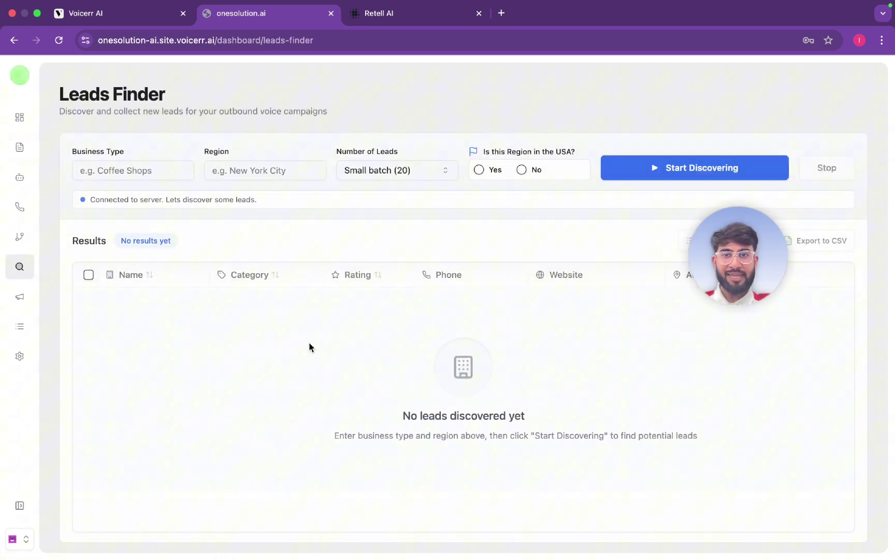
mouse_move(4, 334)
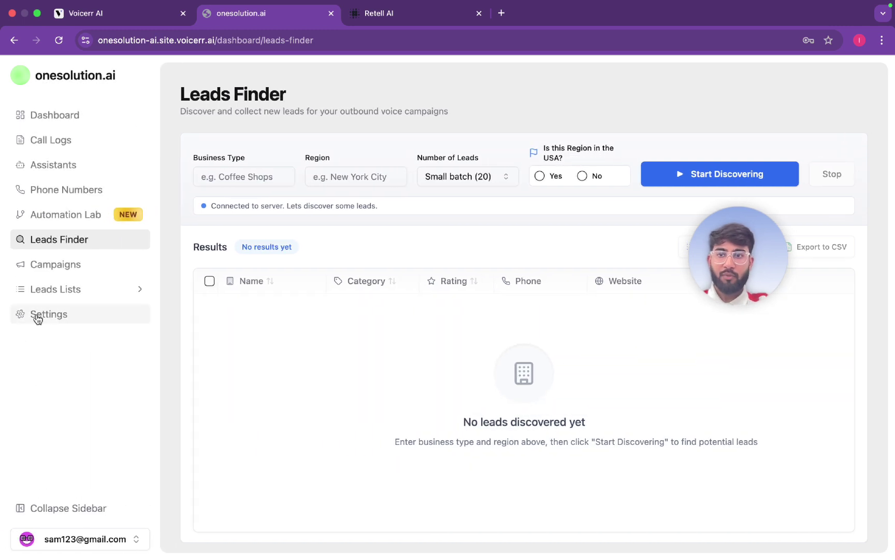
click(86, 270)
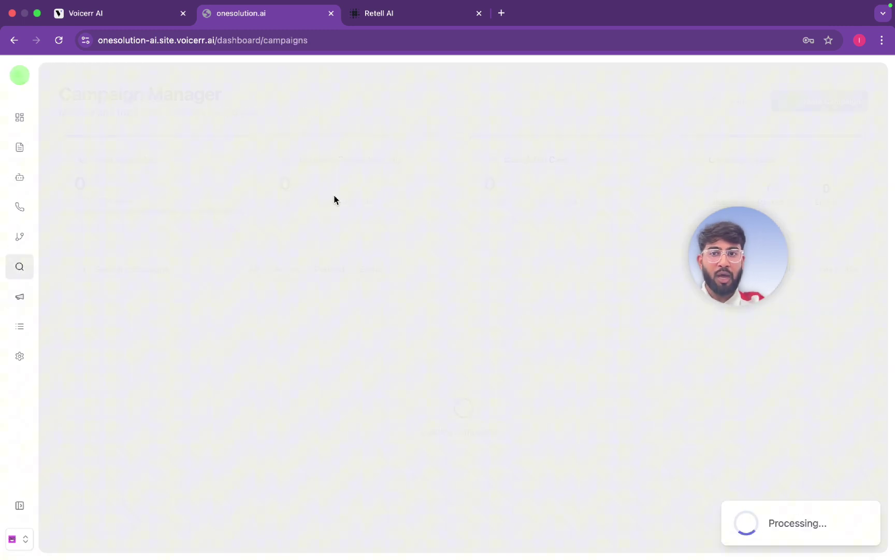